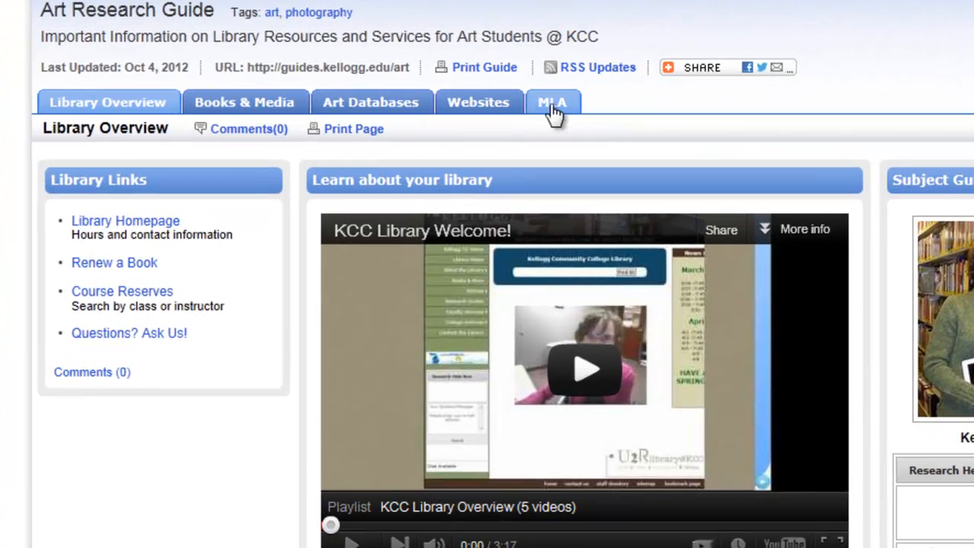
# Open EasyBib from the art guide's MLA page and view its account registration form.
pyautogui.click(553, 110)
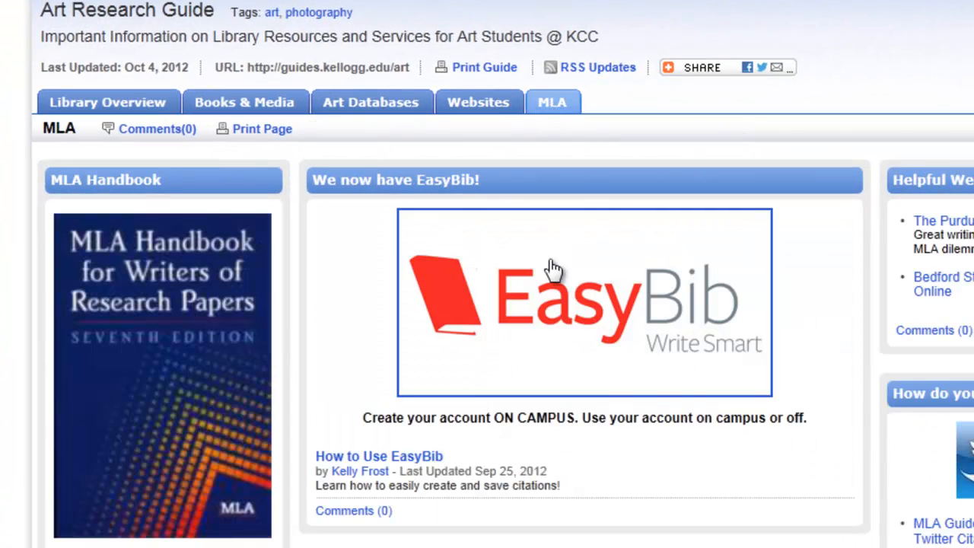
pyautogui.click(551, 315)
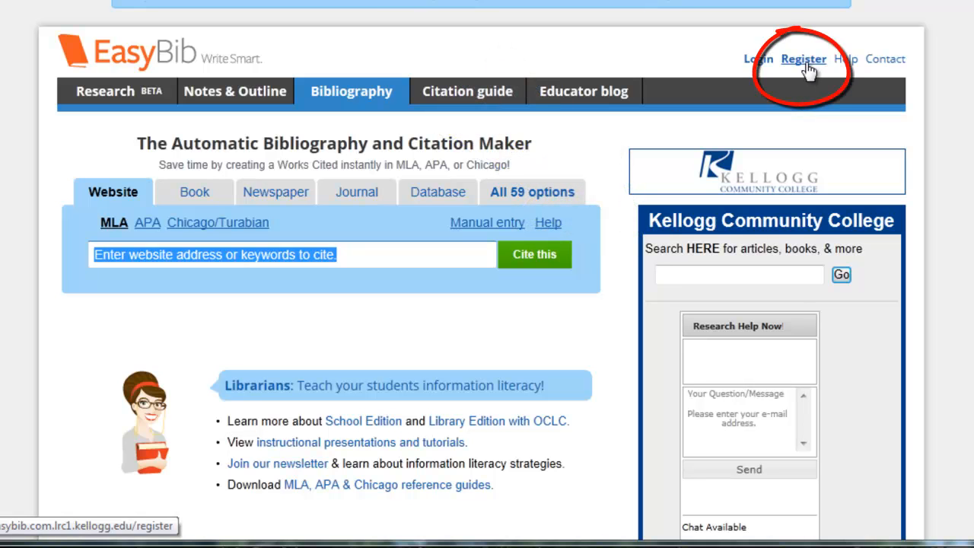
pyautogui.click(809, 70)
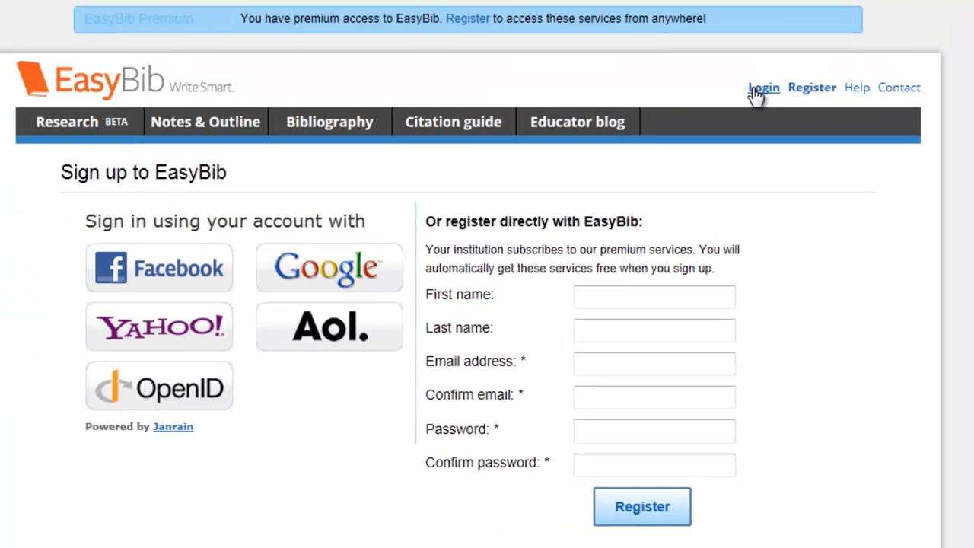
pyautogui.click(738, 46)
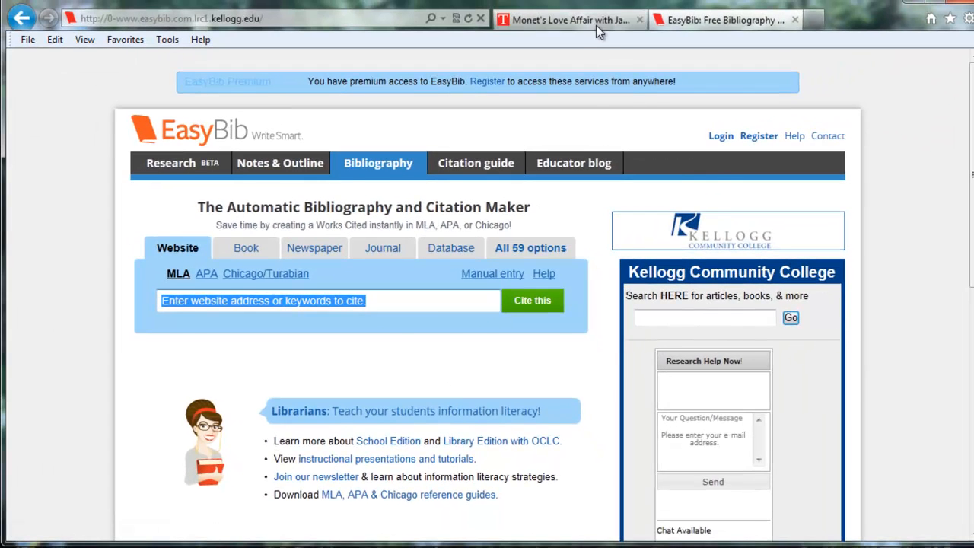
# Copy the web address of the Time article "Monet's Love Affair with Japanese Art" from its open page.
pyautogui.click(596, 23)
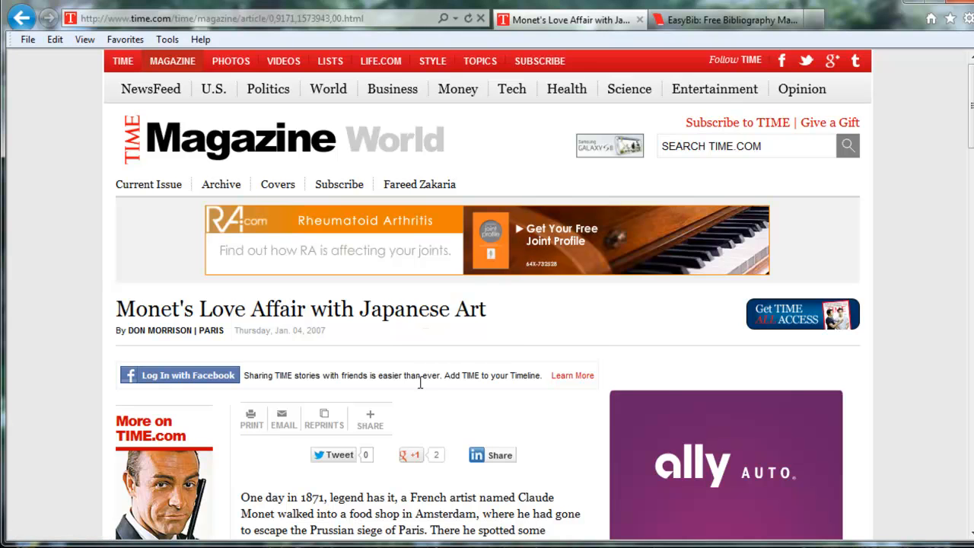
pyautogui.scroll(-1, 387, 411)
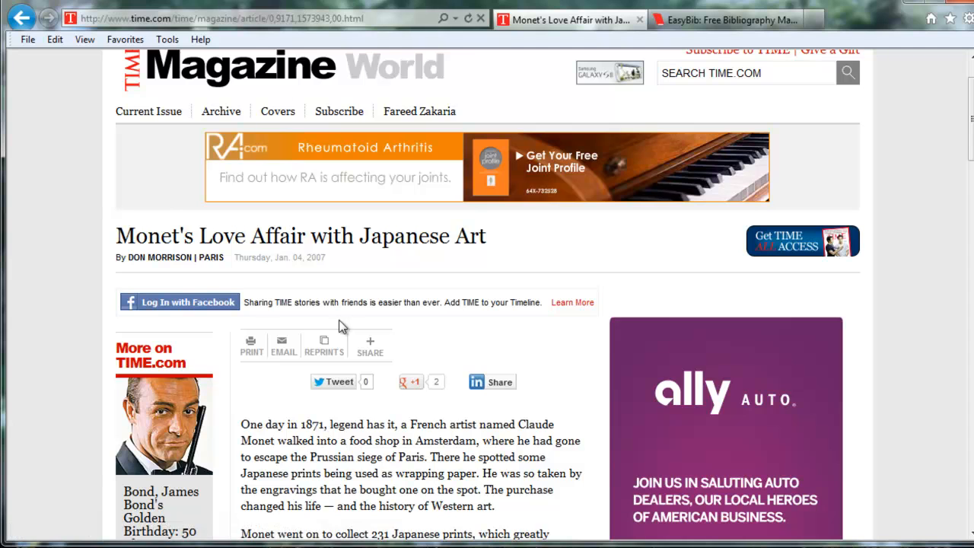
pyautogui.scroll(1, 426, 377)
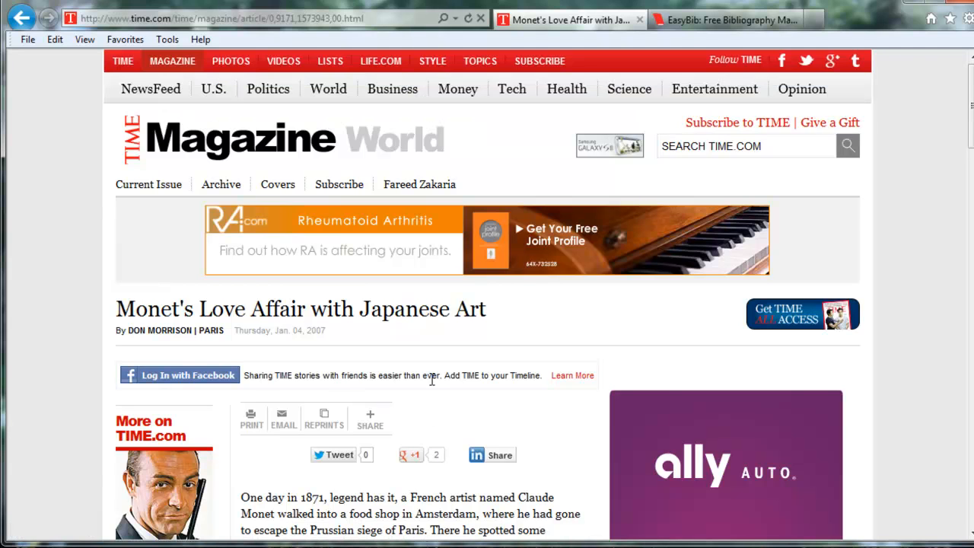
pyautogui.click(178, 20)
pyautogui.rightClick(179, 21)
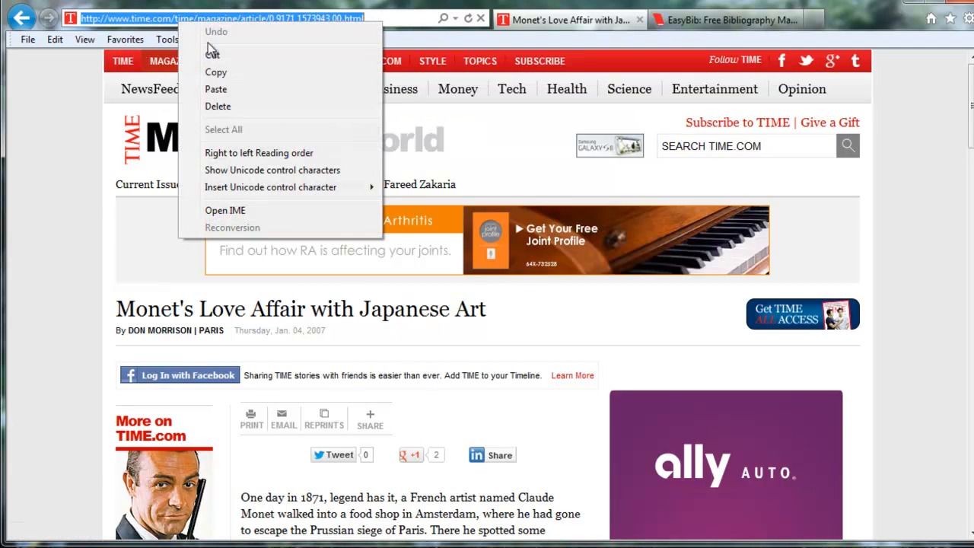
pyautogui.click(216, 73)
# Paste the copied article address into EasyBib's MLA website citation search and cite it.
pyautogui.click(727, 20)
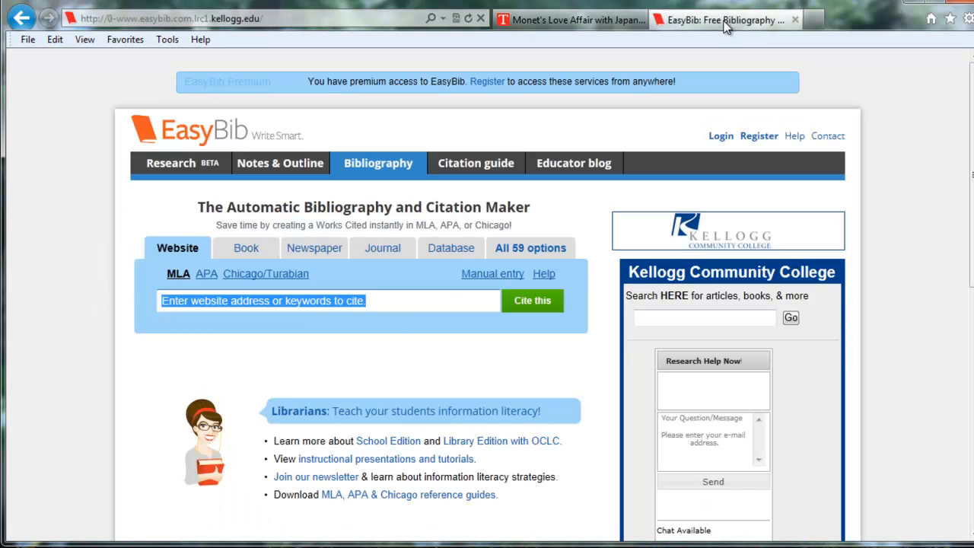
pyautogui.click(403, 307)
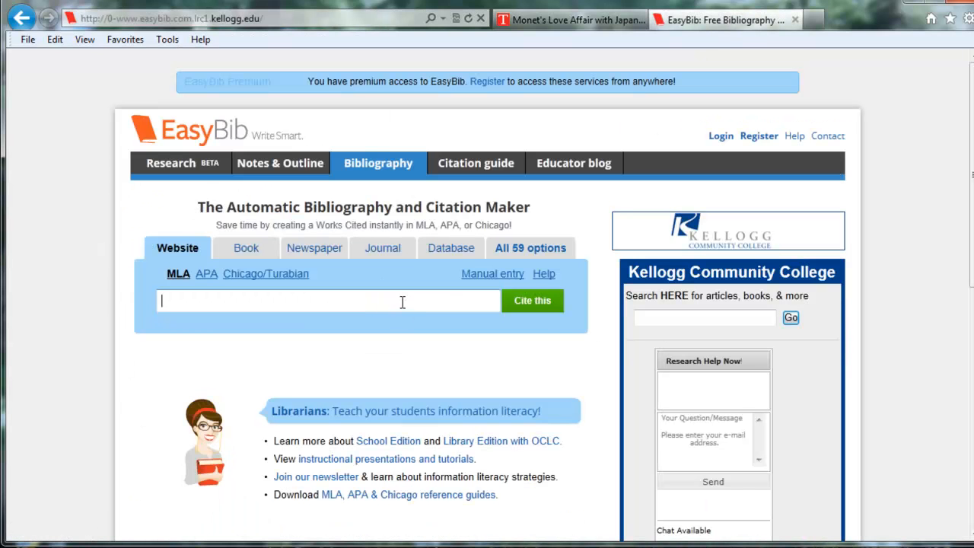
pyautogui.rightClick(403, 302)
pyautogui.click(449, 373)
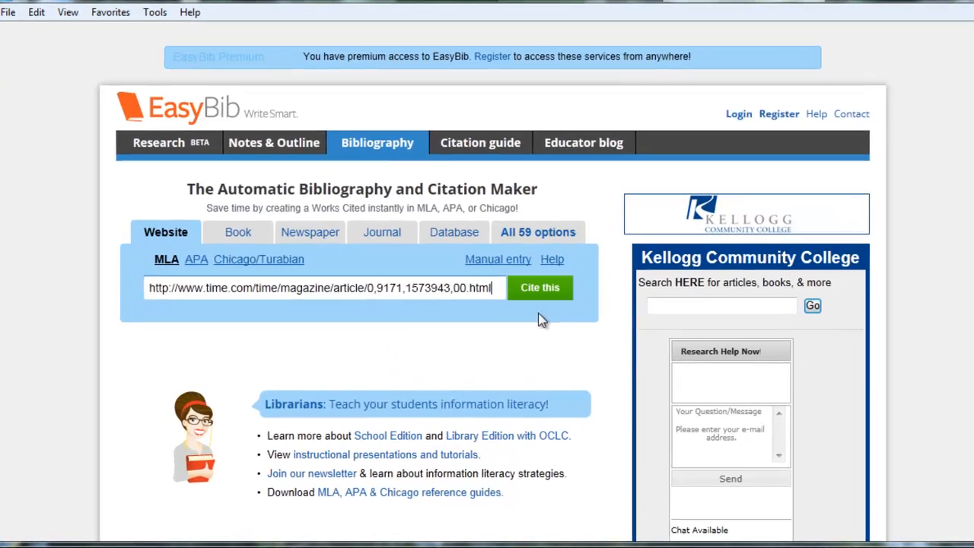
pyautogui.click(539, 297)
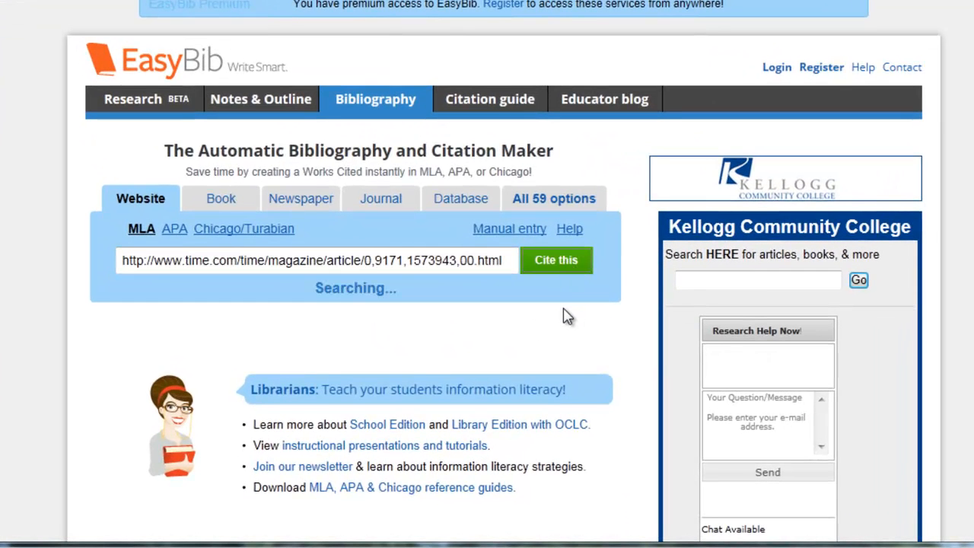
# Examine the website's credibility rating, the request to double-check the data, and the filled-in citation fields.
pyautogui.scroll(-2, 567, 318)
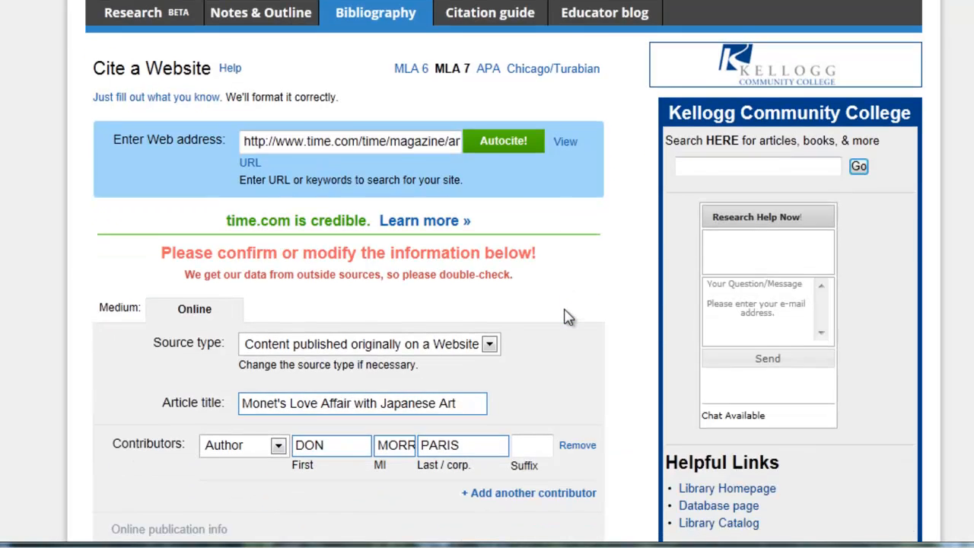
pyautogui.scroll(-2, 567, 317)
pyautogui.moveTo(221, 135); pyautogui.dragTo(358, 143)
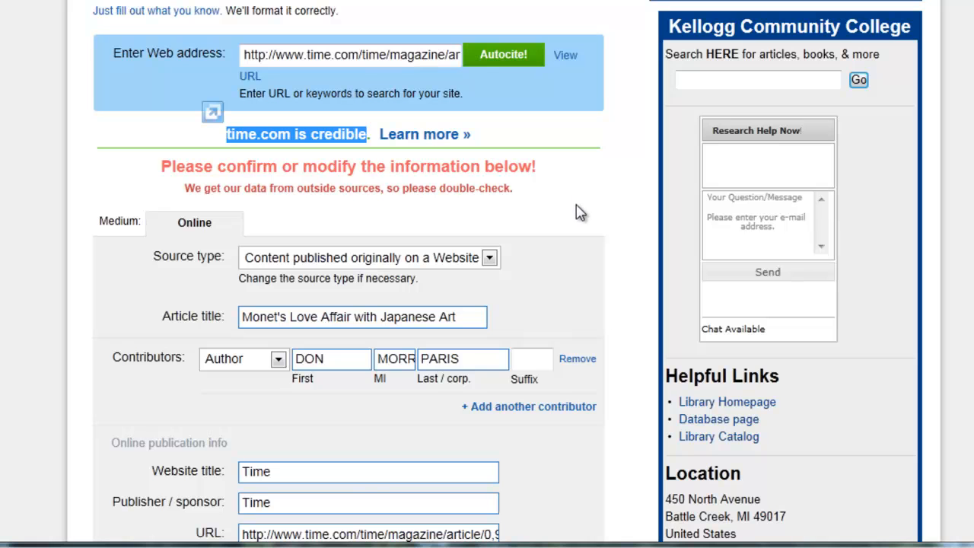
pyautogui.scroll(-2, 576, 213)
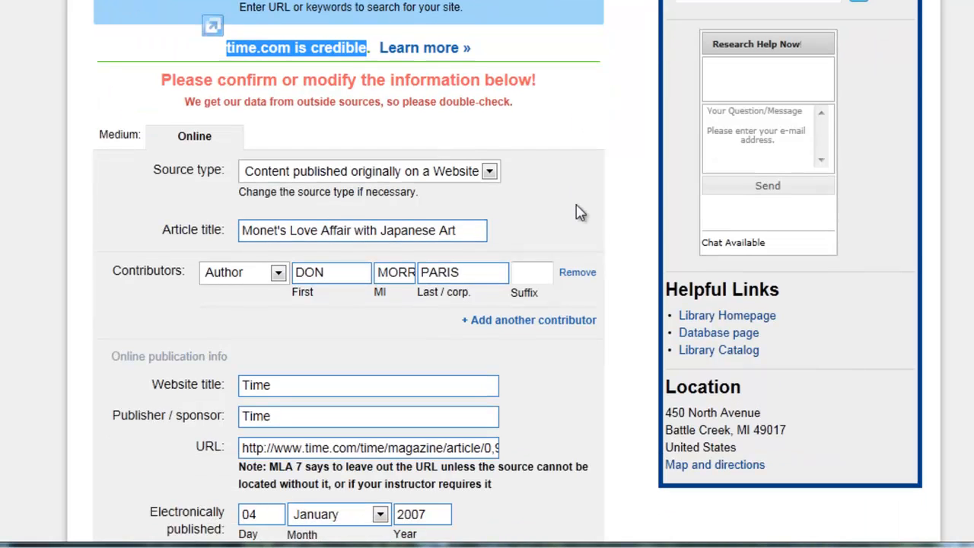
pyautogui.click(30, 215)
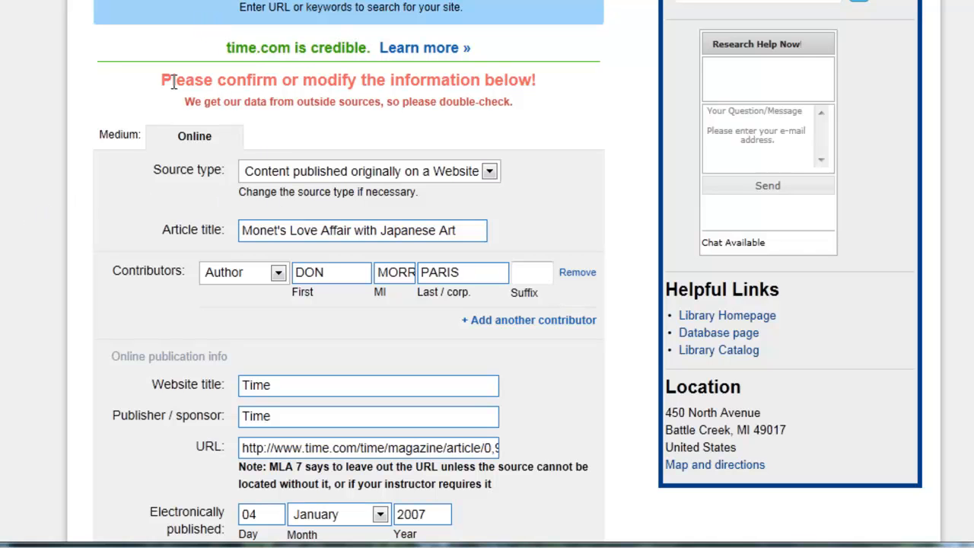
pyautogui.moveTo(177, 80); pyautogui.dragTo(533, 111)
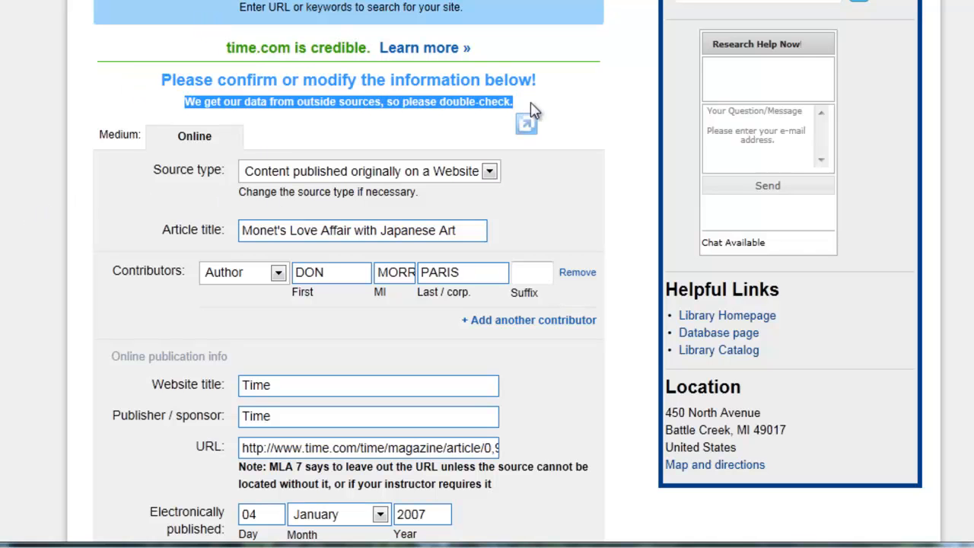
pyautogui.click(533, 110)
pyautogui.scroll(-1, 537, 142)
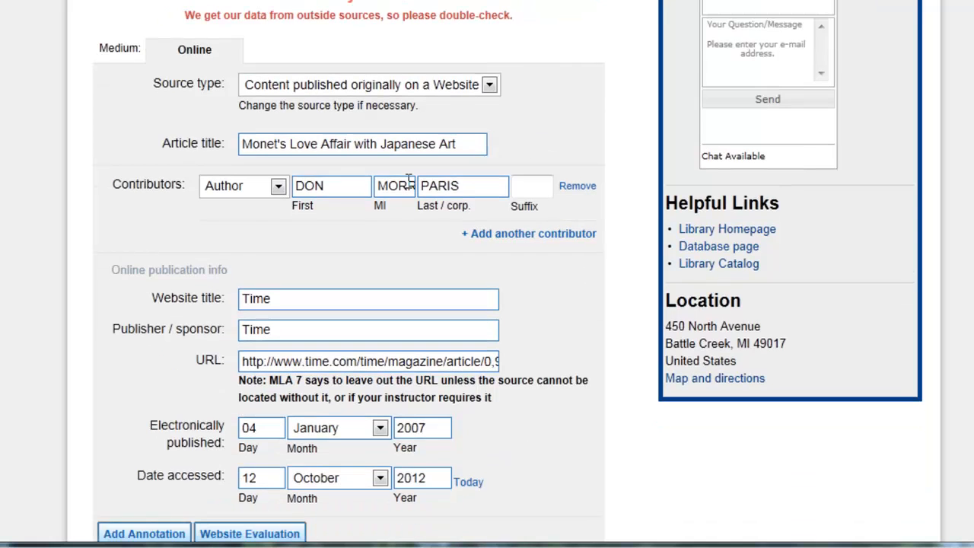
# Correct the author's first name, clear the middle initial, enter the proper last name, and create the website citation.
pyautogui.moveTo(325, 185); pyautogui.dragTo(305, 185)
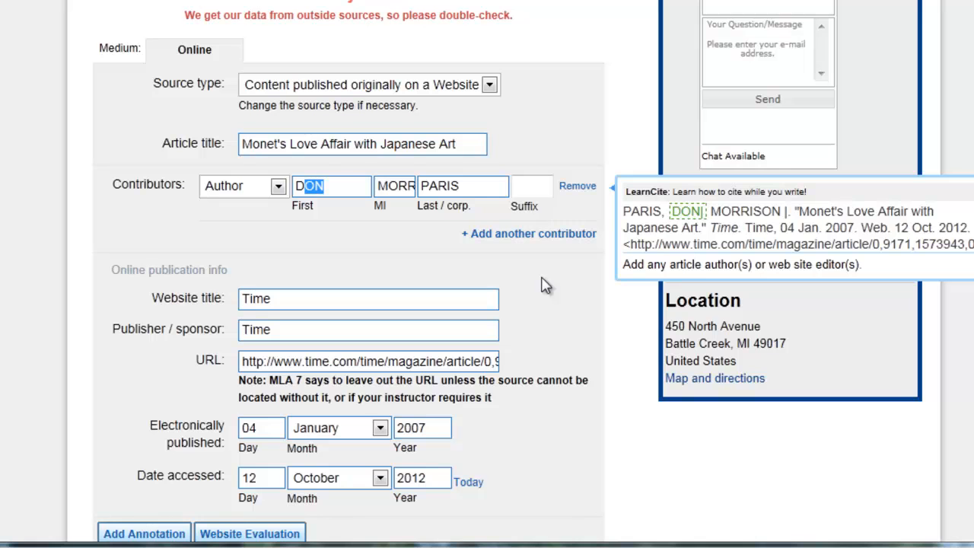
pyautogui.write('on')
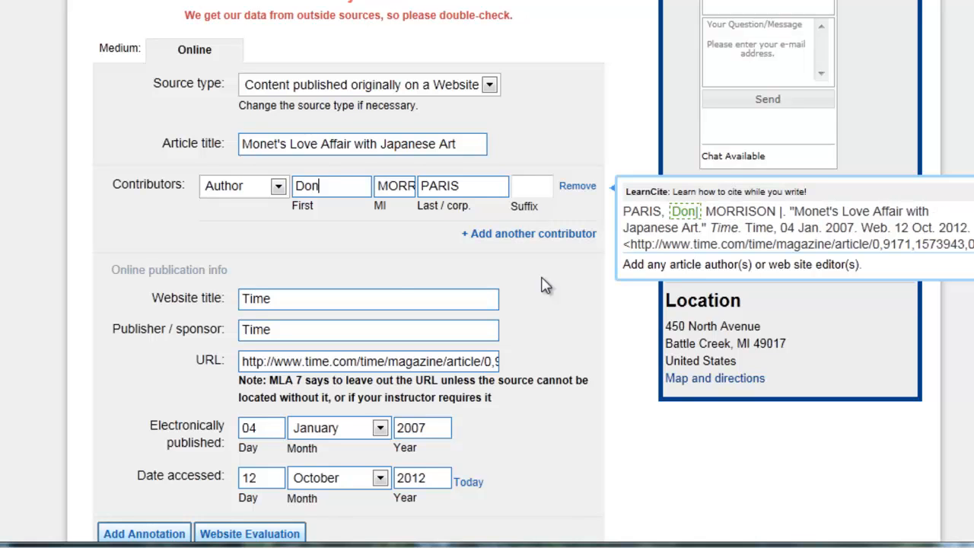
pyautogui.doubleClick(393, 179)
pyautogui.press('BackSpace')
pyautogui.moveTo(453, 190); pyautogui.dragTo(401, 181)
pyautogui.write('Morrison')
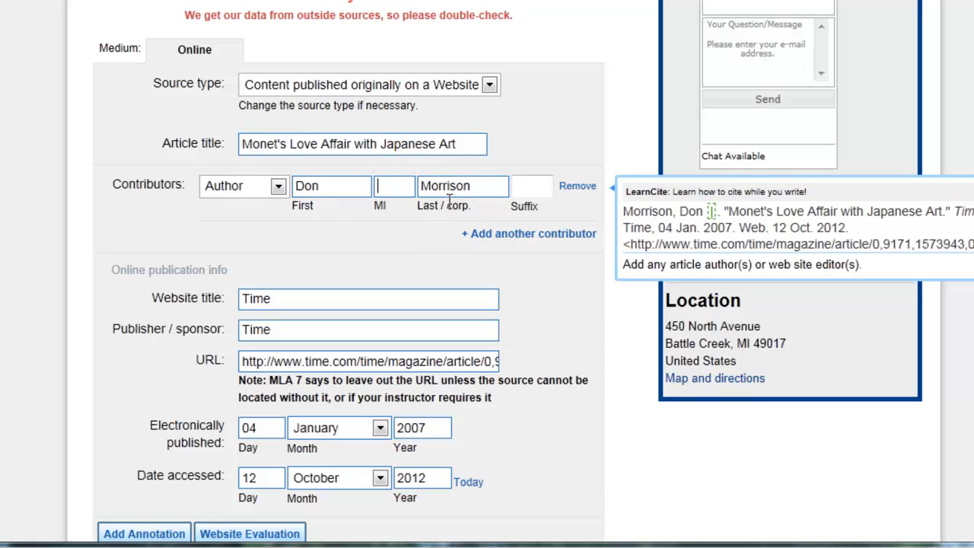
pyautogui.scroll(-1, 405, 242)
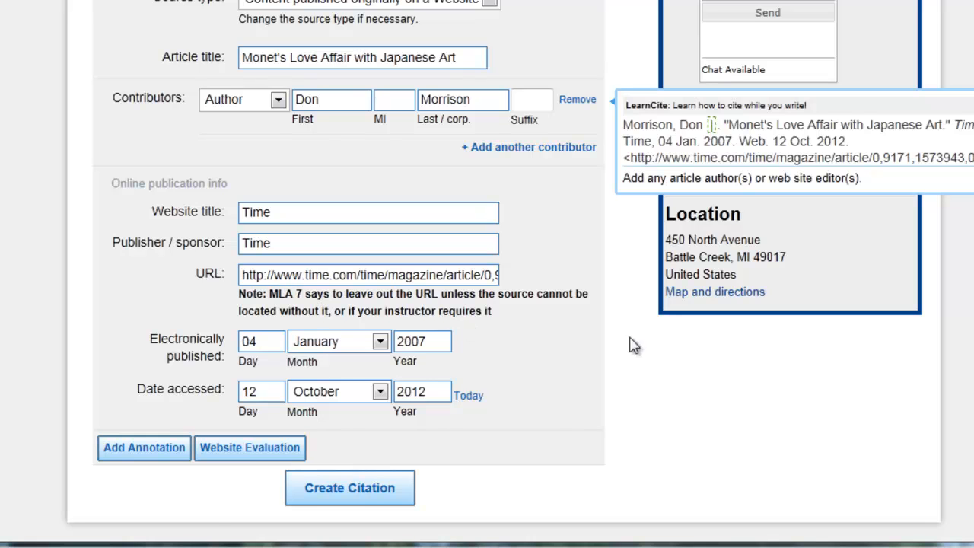
pyautogui.click(363, 486)
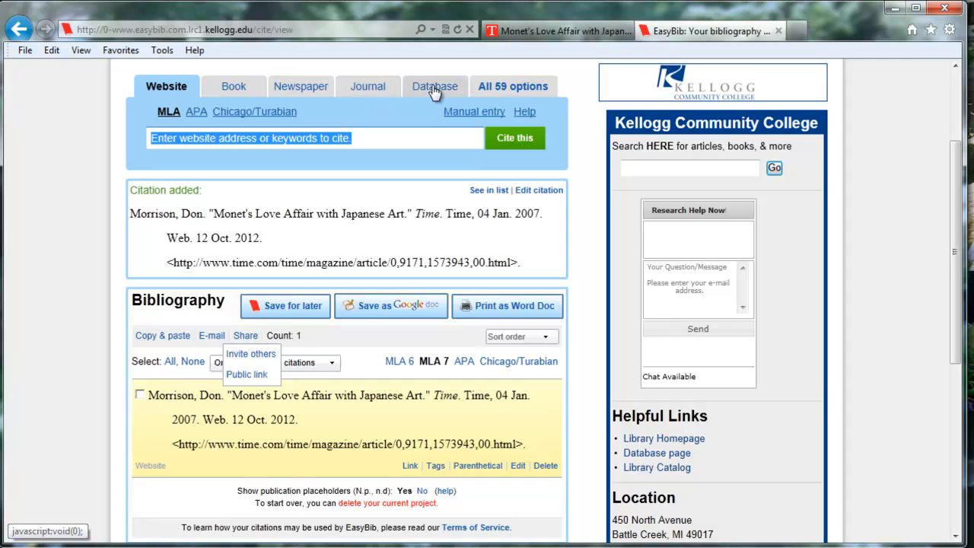
# Review the source types, choose Book, and look up "who was claude monet", selecting the 2009 Grosset & Dunlap edition.
pyautogui.click(507, 87)
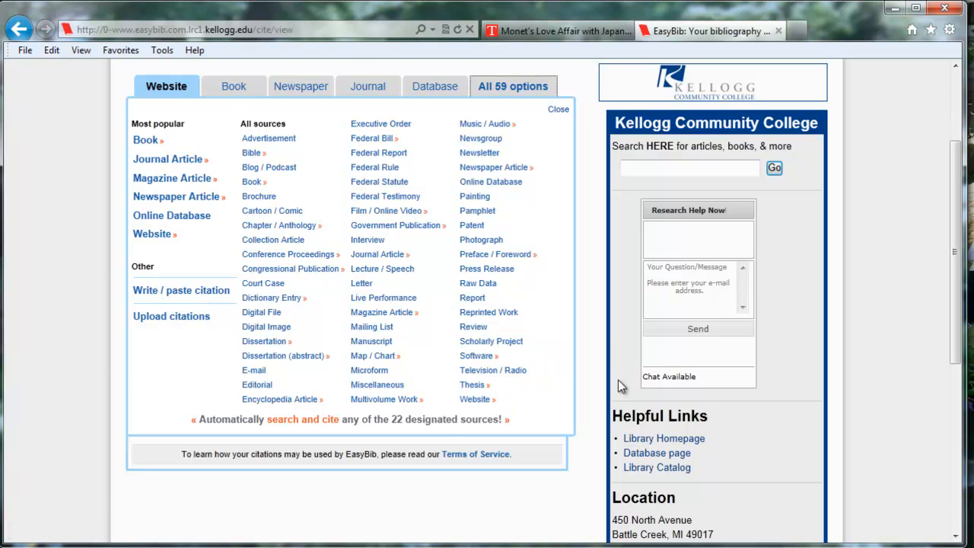
pyautogui.click(226, 87)
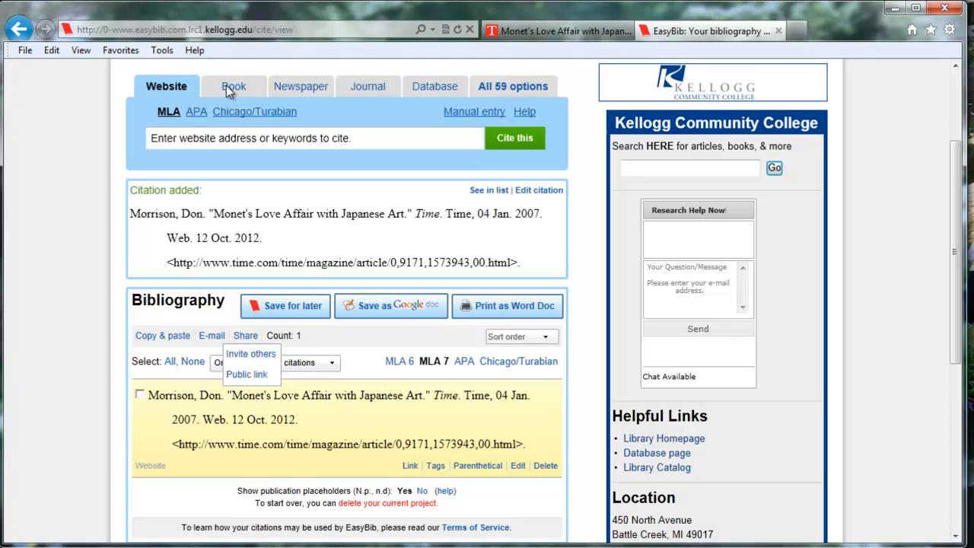
pyautogui.click(230, 86)
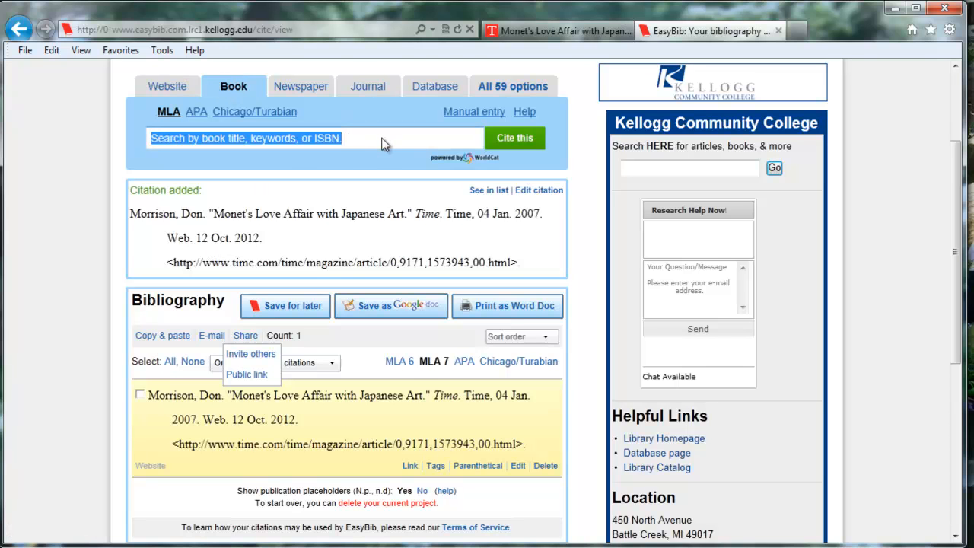
pyautogui.write('who was claude monet')
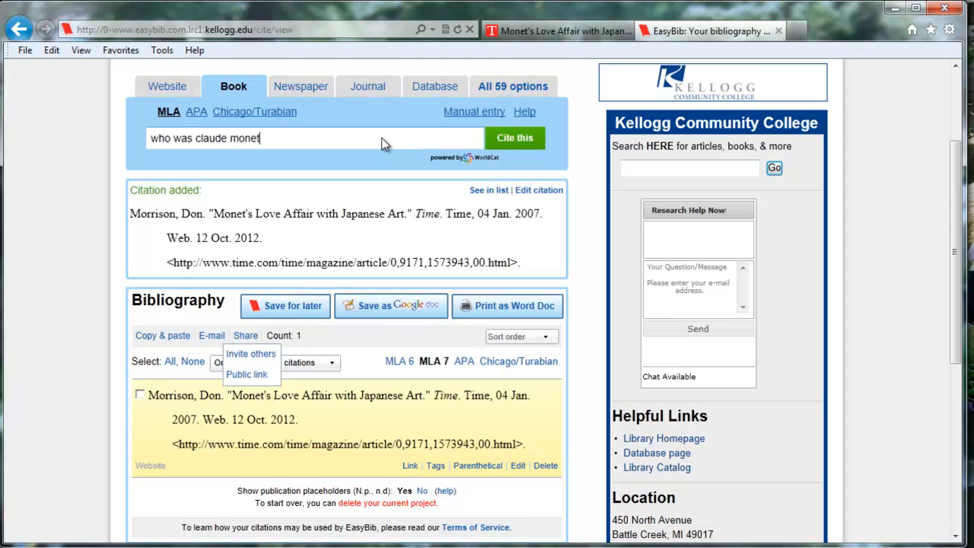
pyautogui.click(537, 144)
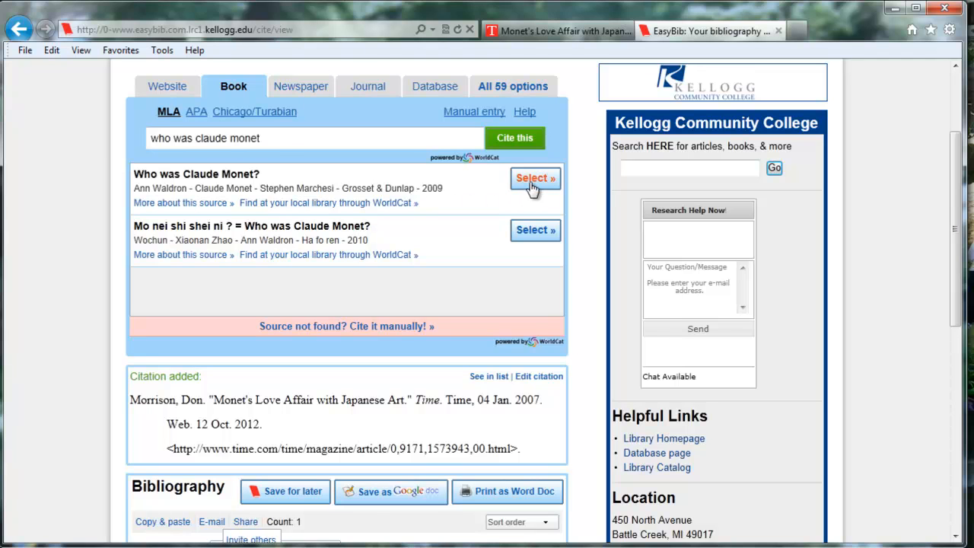
pyautogui.click(532, 182)
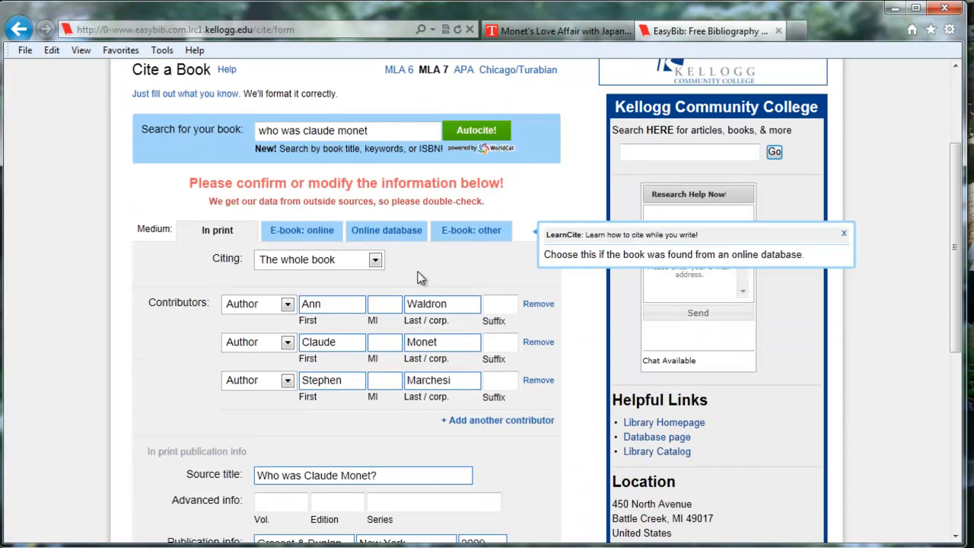
# Remove the second and third contributors so only the first author remains, and create the book citation.
pyautogui.scroll(-2, 417, 278)
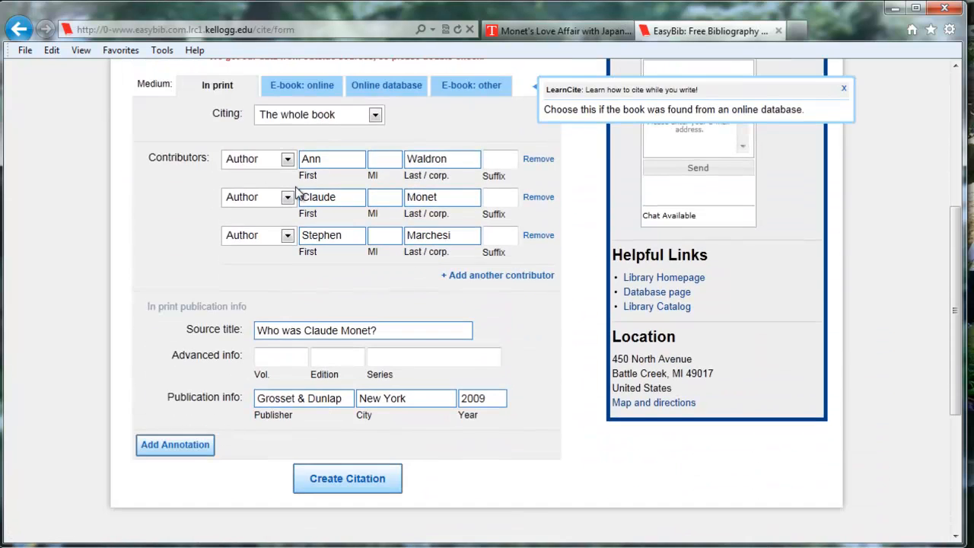
pyautogui.click(538, 198)
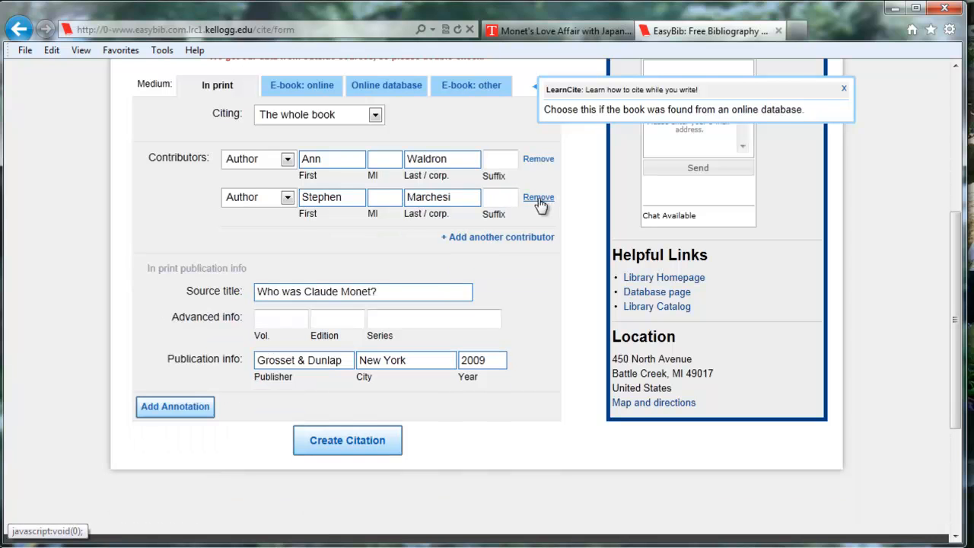
pyautogui.click(538, 198)
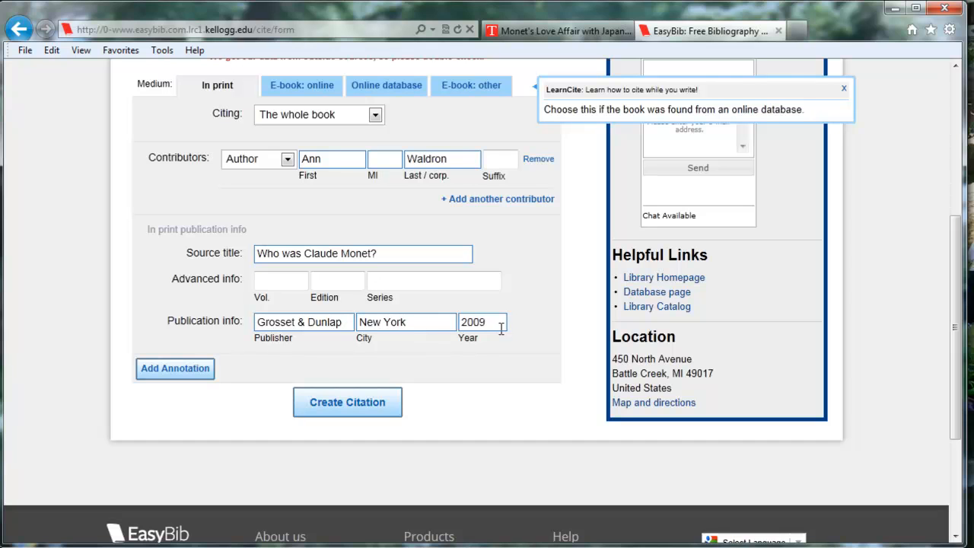
pyautogui.click(339, 404)
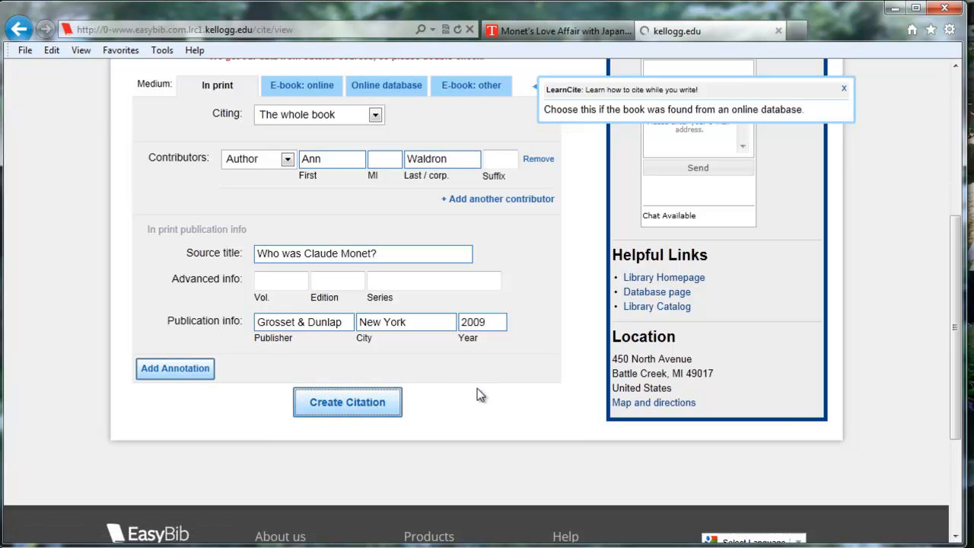
# Mark both the website and the book citation in the bibliography list.
pyautogui.scroll(-3, 477, 388)
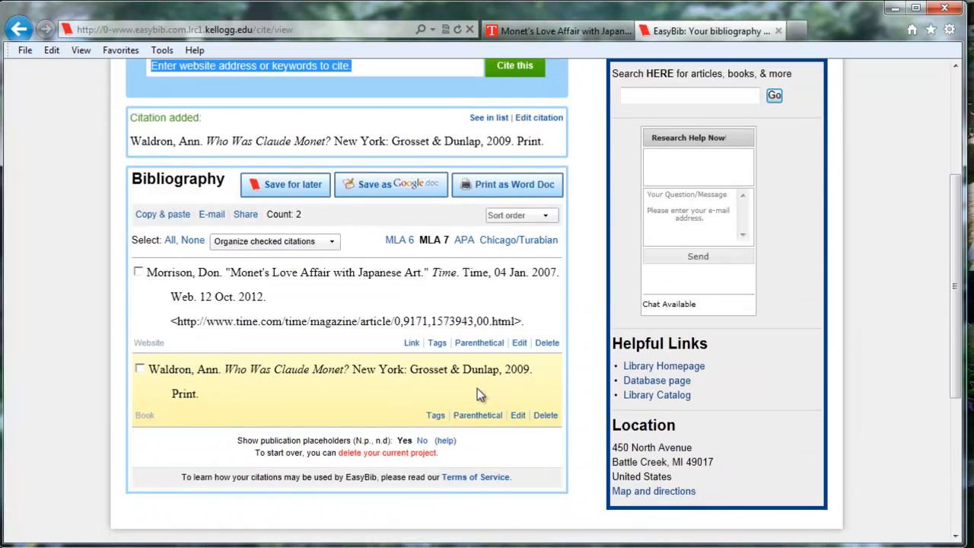
pyautogui.click(139, 271)
pyautogui.click(139, 369)
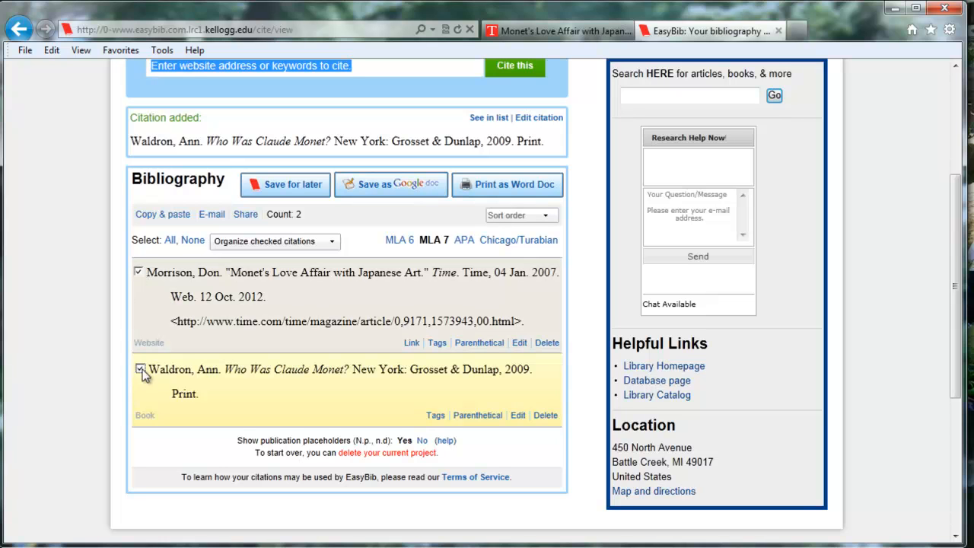
# Export the checked citations as a Word document, then download and save the bibliography file.
pyautogui.click(482, 191)
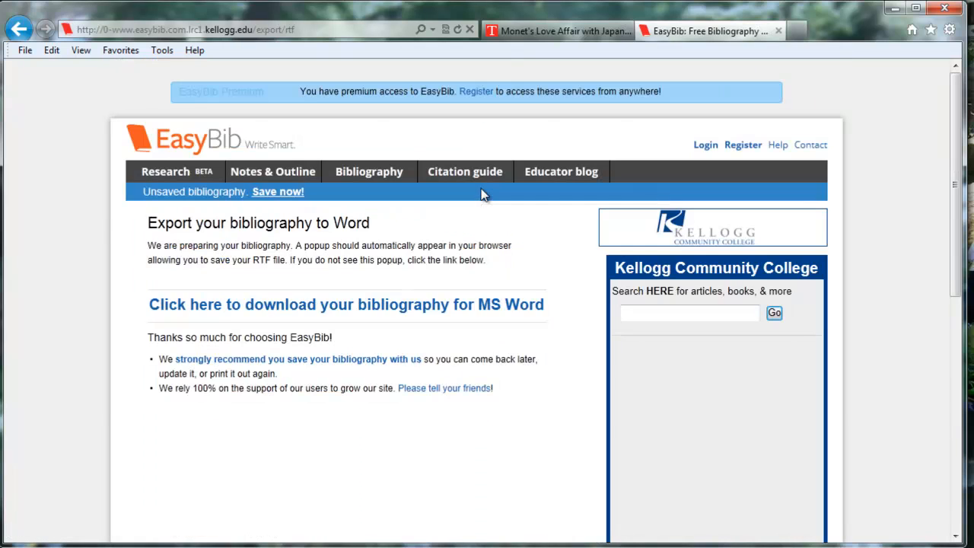
pyautogui.click(371, 312)
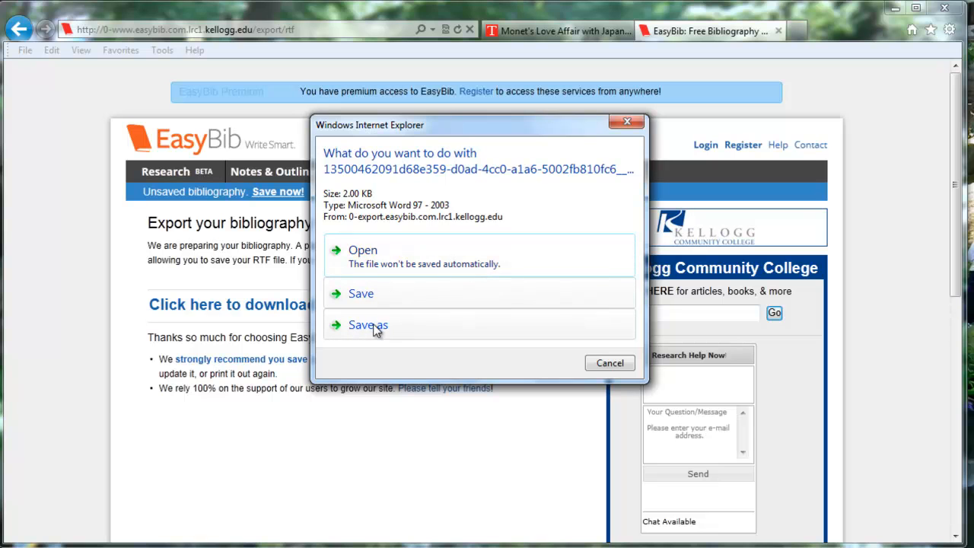
pyautogui.click(380, 295)
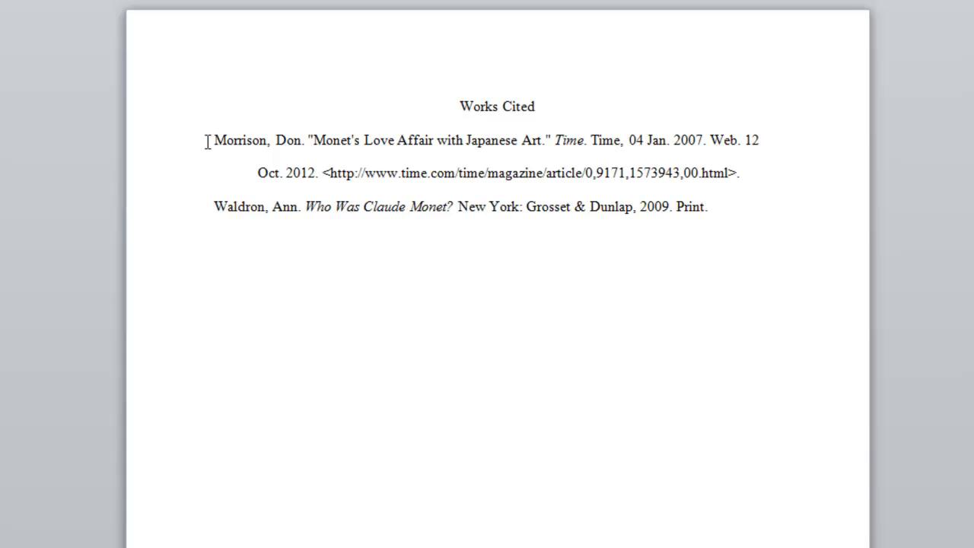
pyautogui.moveTo(214, 140); pyautogui.dragTo(757, 173)
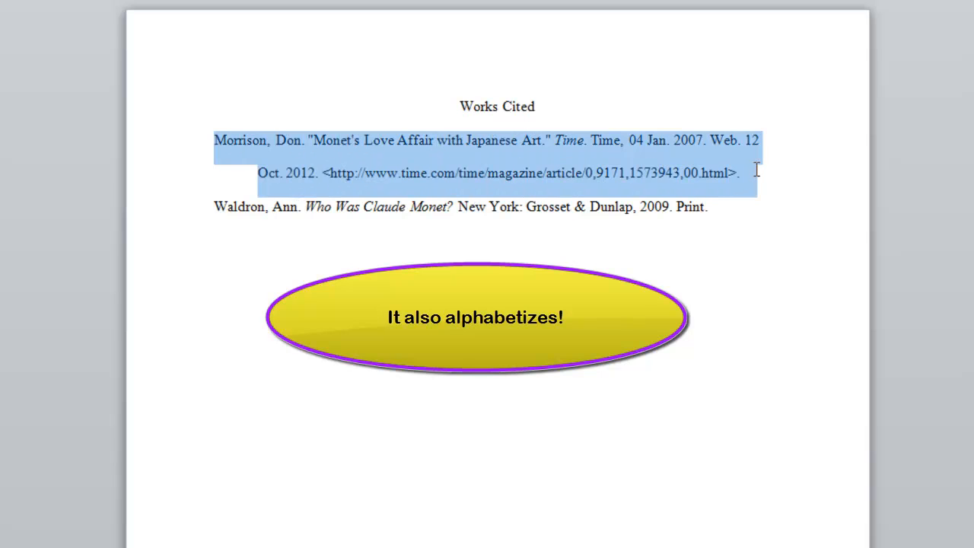
pyautogui.click(715, 206)
pyautogui.moveTo(715, 206); pyautogui.dragTo(231, 217)
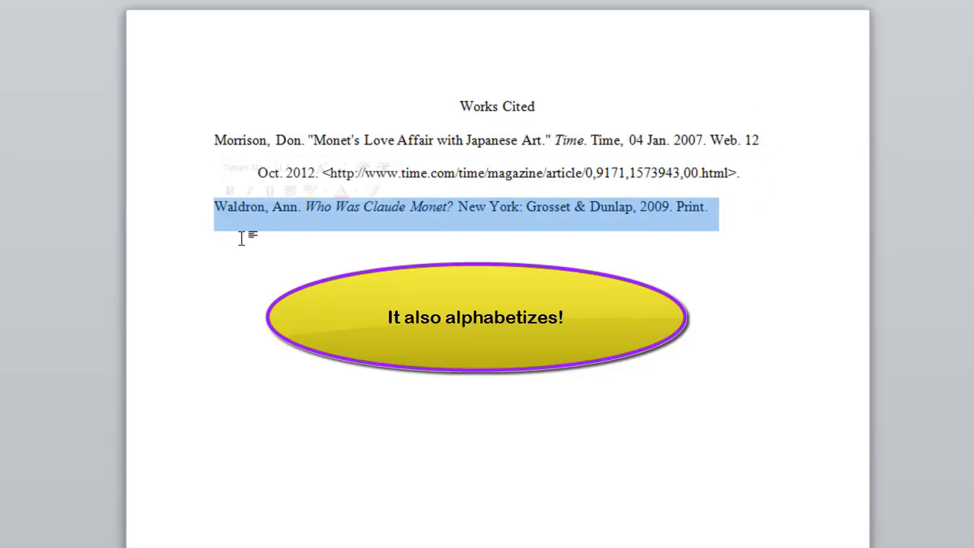
pyautogui.click(343, 293)
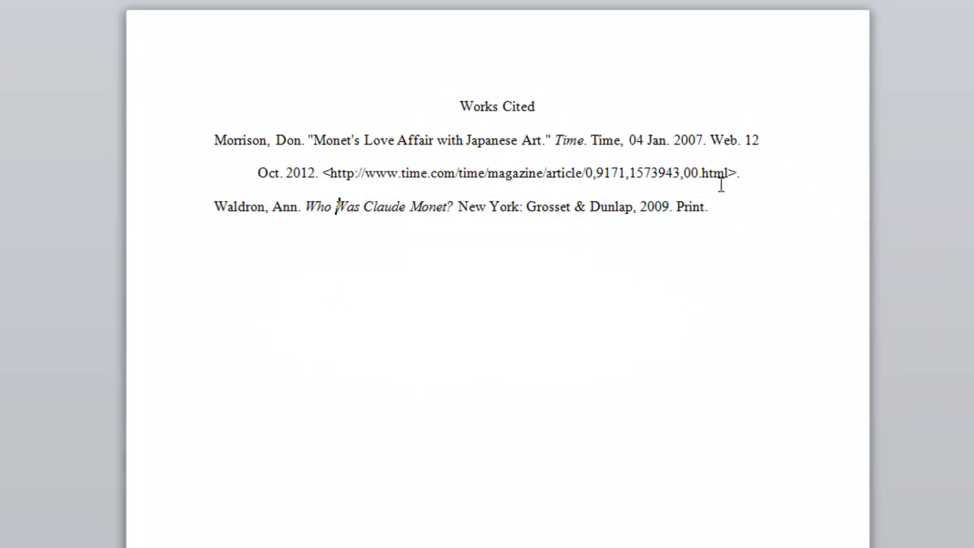
# Delete the web address in angle brackets from the end of the Time article citation in the Works Cited document.
pyautogui.moveTo(742, 173); pyautogui.dragTo(327, 172)
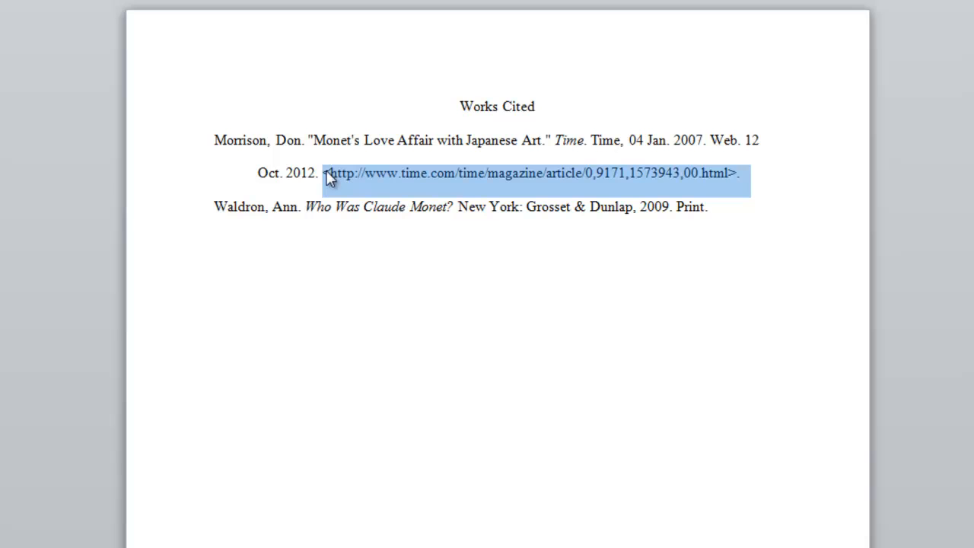
pyautogui.press('Delete')
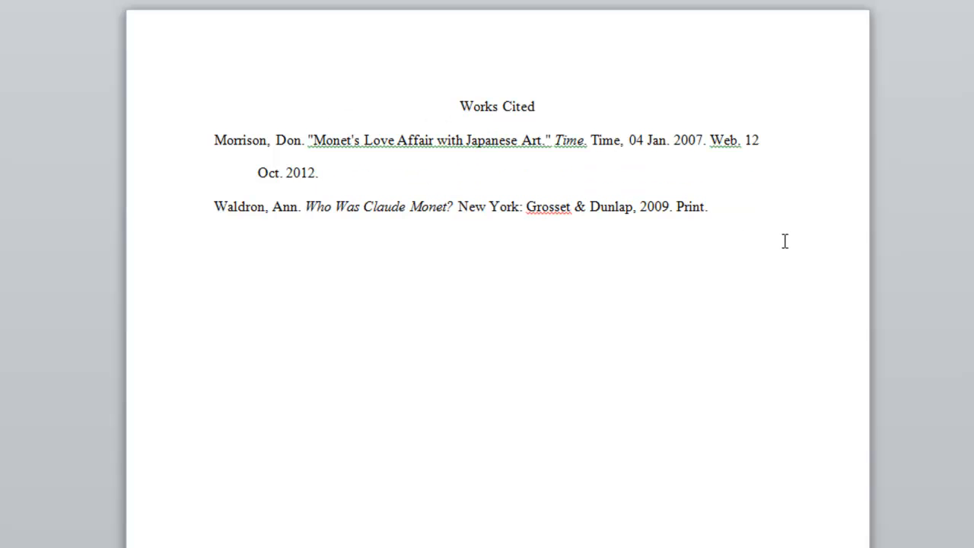